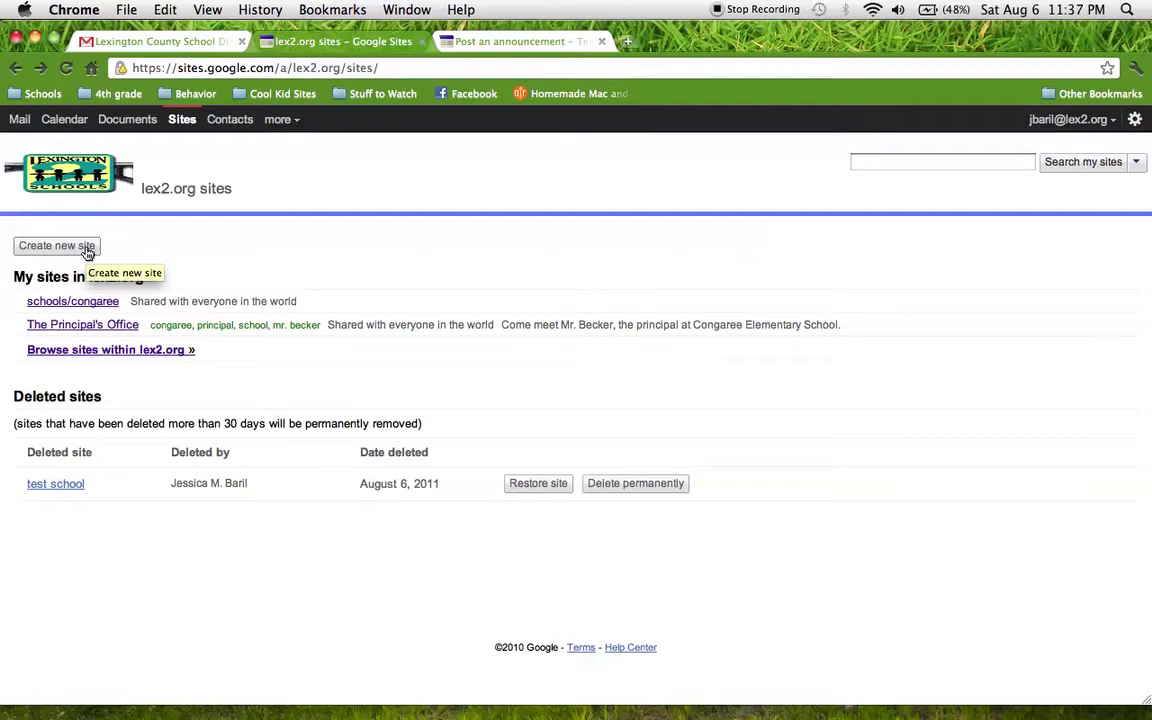
Step: Start a new site from the blank template, expand its additional options, and let anyone in the world view it
left_click(86, 249)
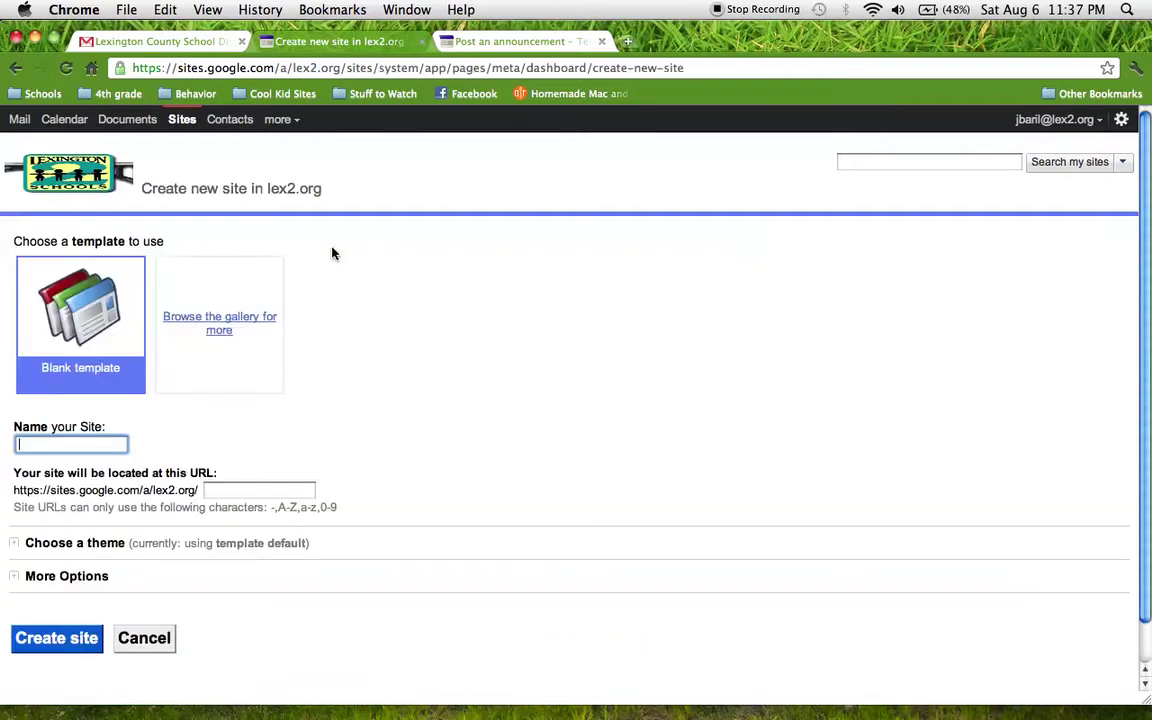
scroll(333, 253, "down", 1)
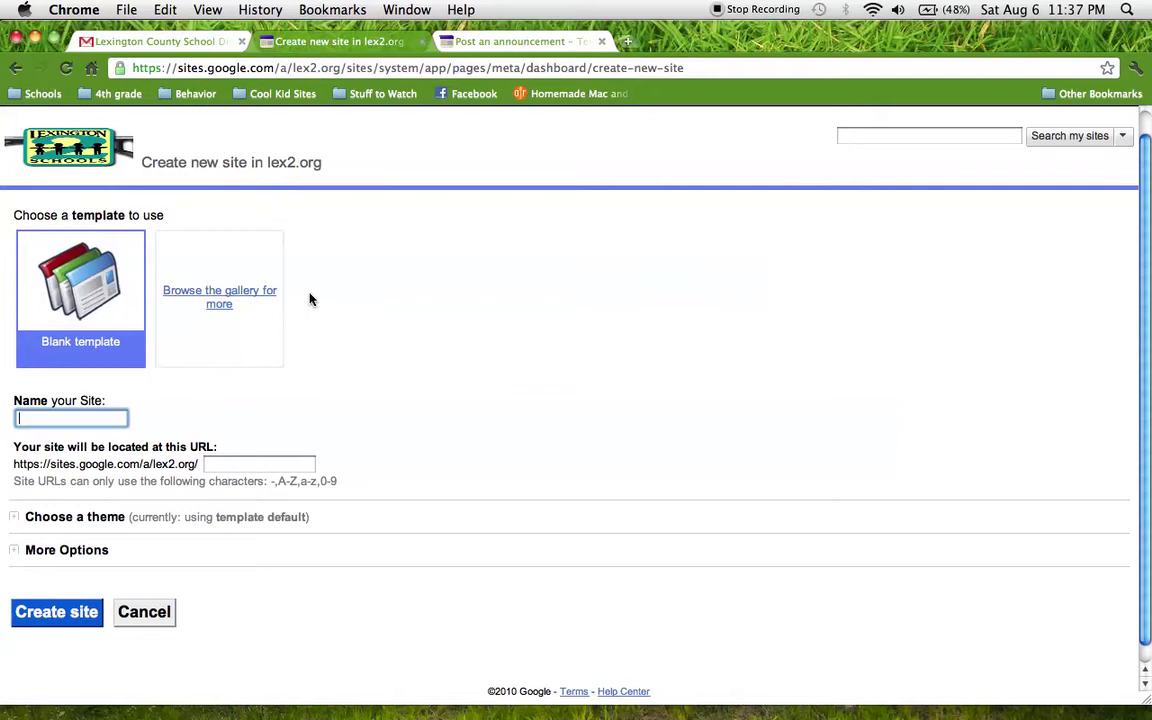
scroll(310, 299, "down", 1)
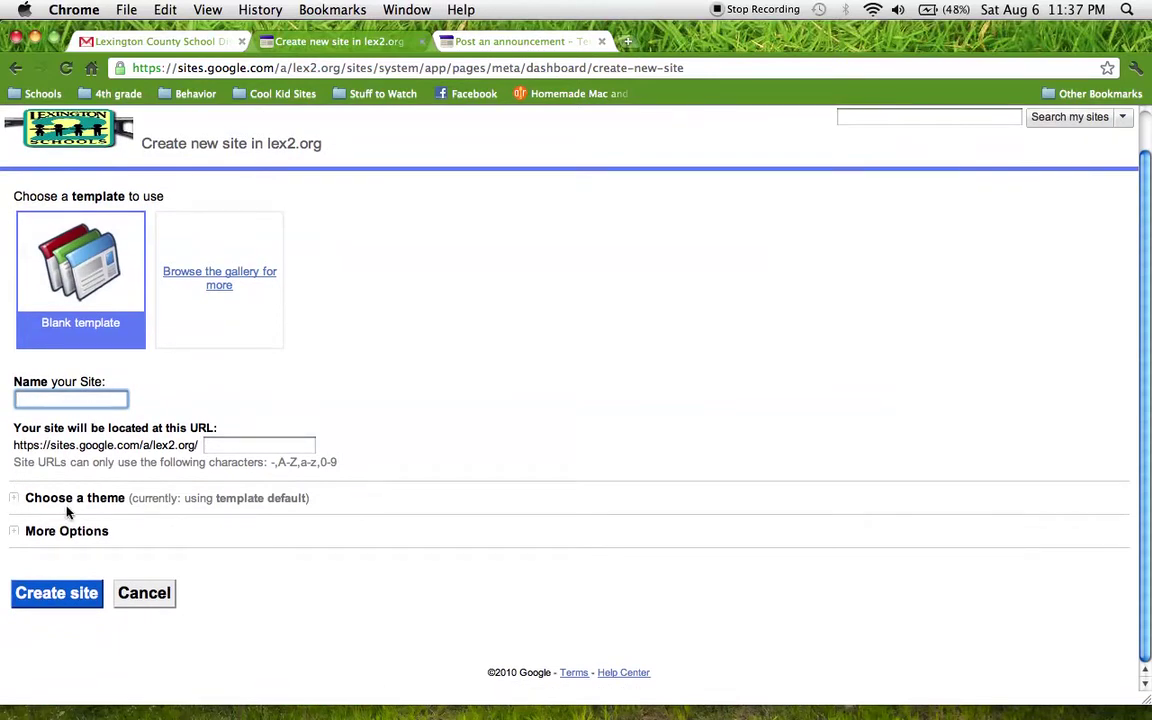
left_click(15, 535)
scroll(594, 478, "down", 3)
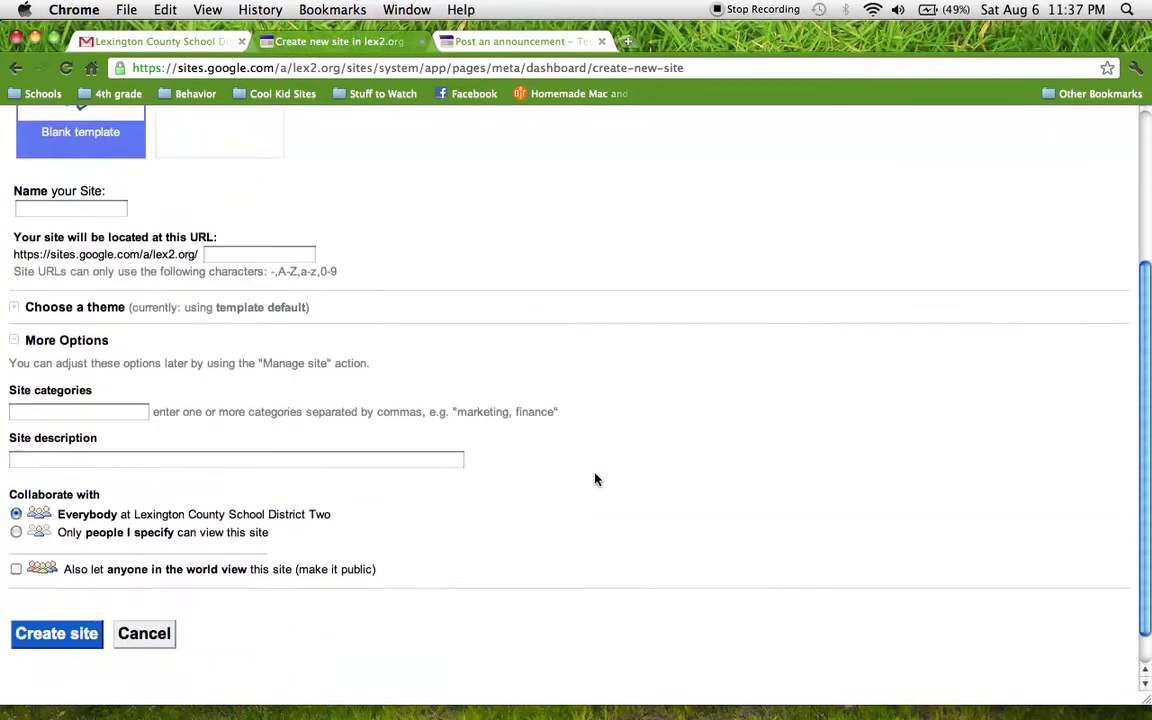
scroll(594, 478, "down", 1)
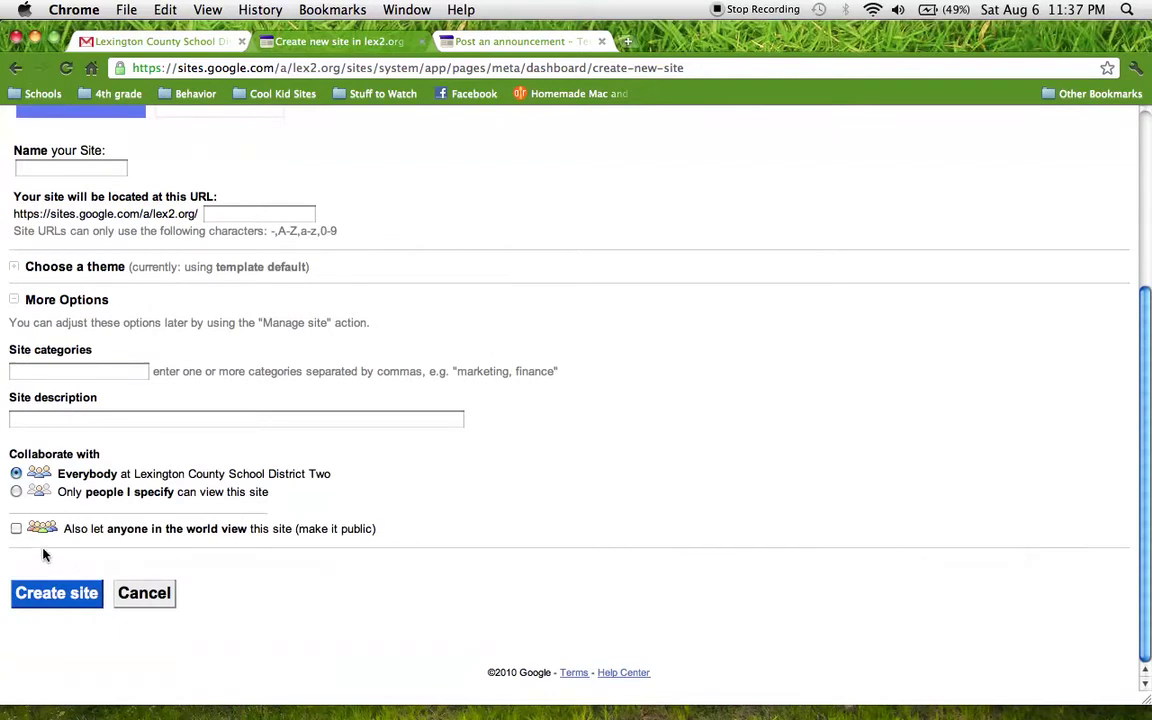
left_click(16, 533)
Step: Enter the site categories as the teacher's surname, Congree, Lexington 2, and elementary school, separated by commas
left_click(71, 373)
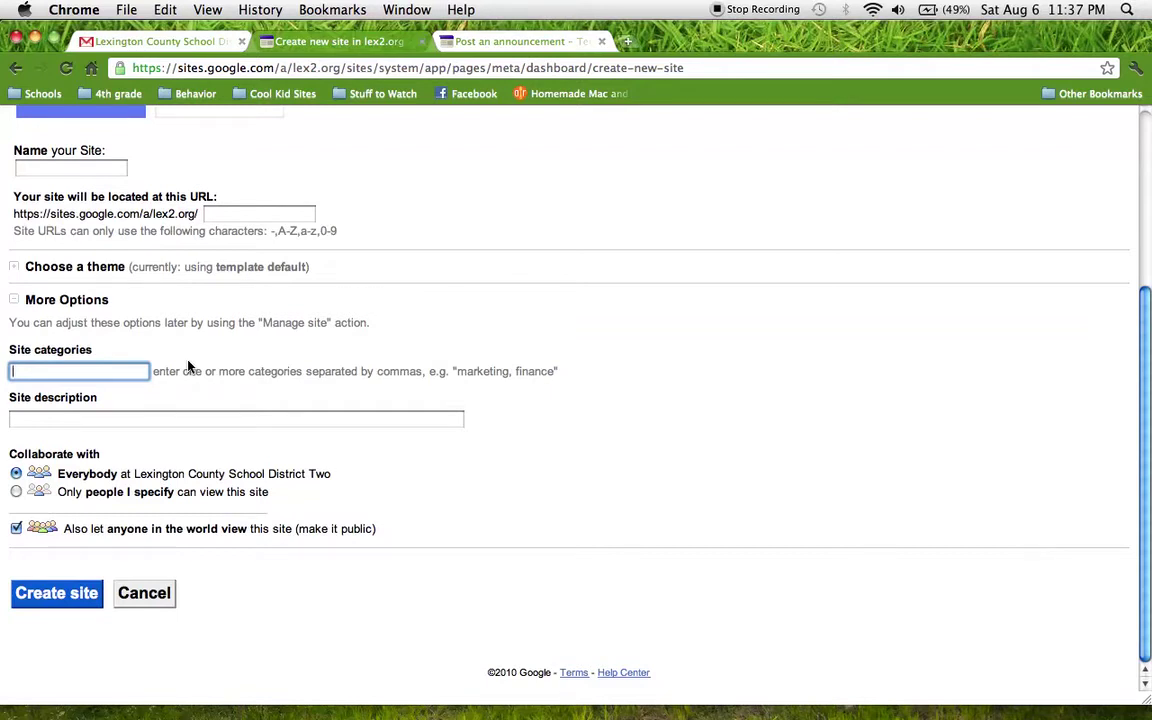
type("Baril, Congree, Lexington ")
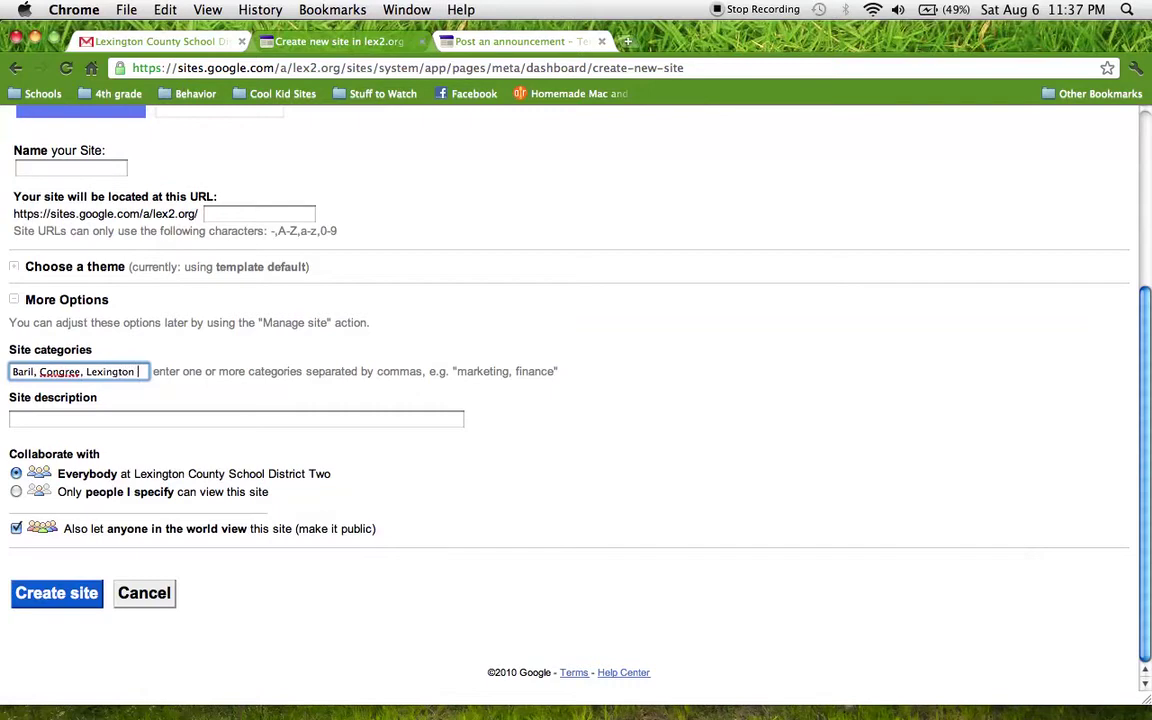
type("2,")
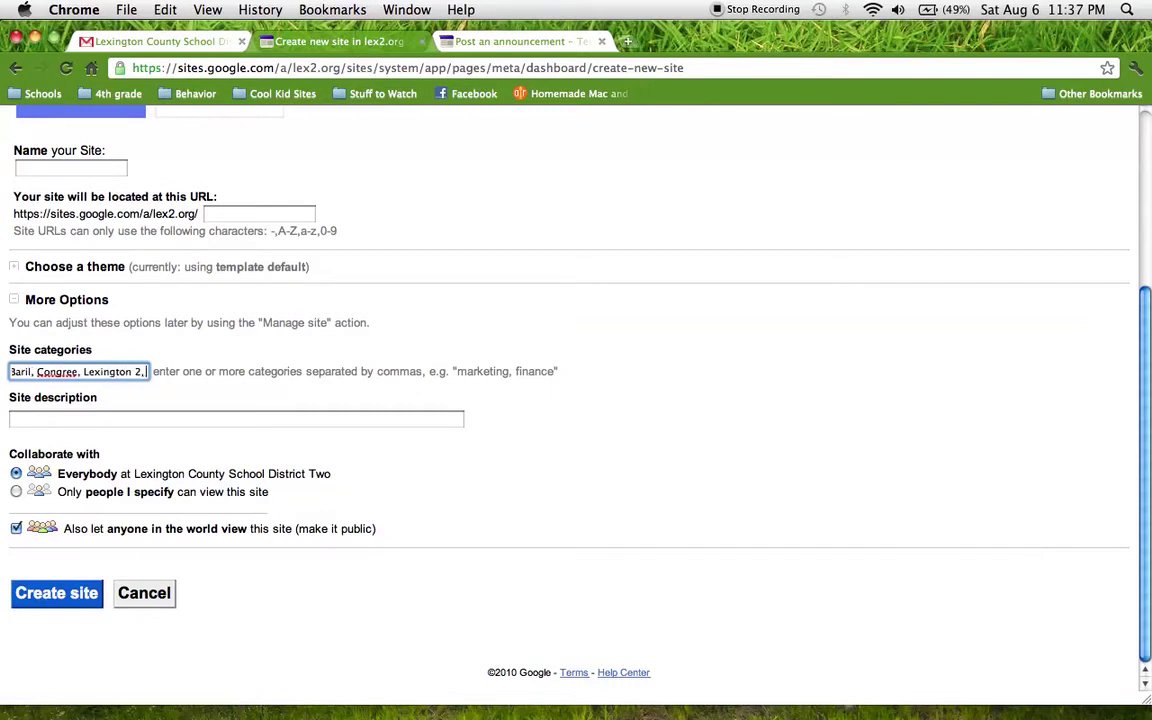
type(" elementary")
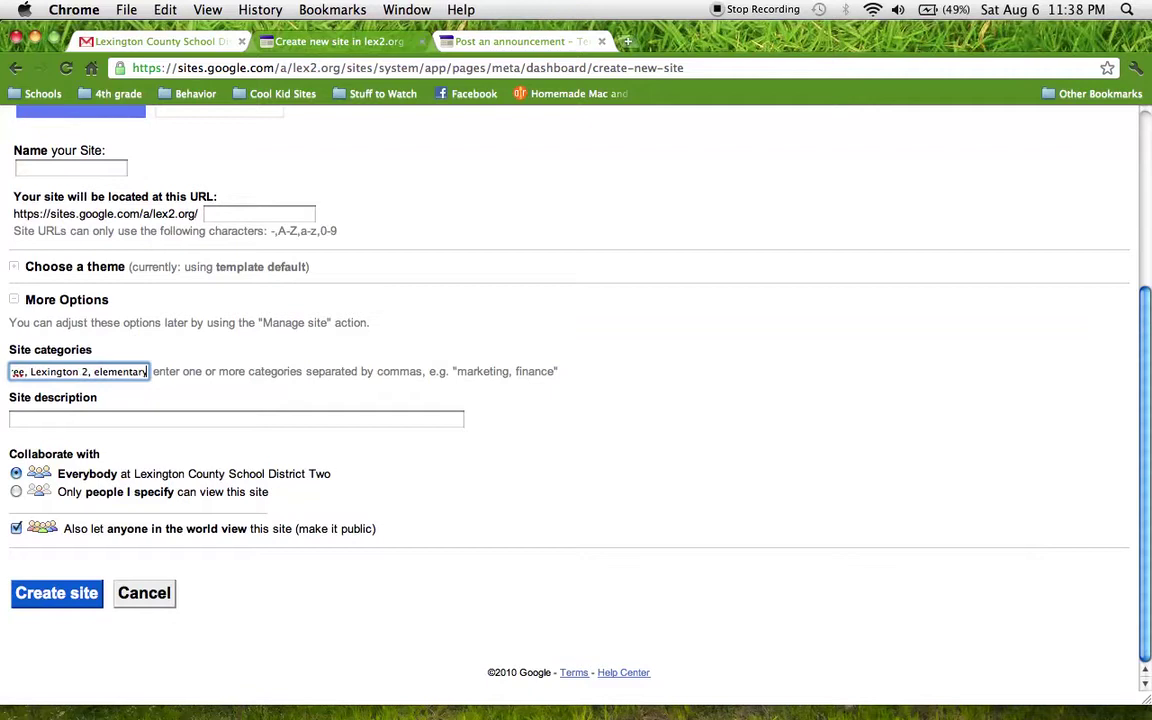
type(" school")
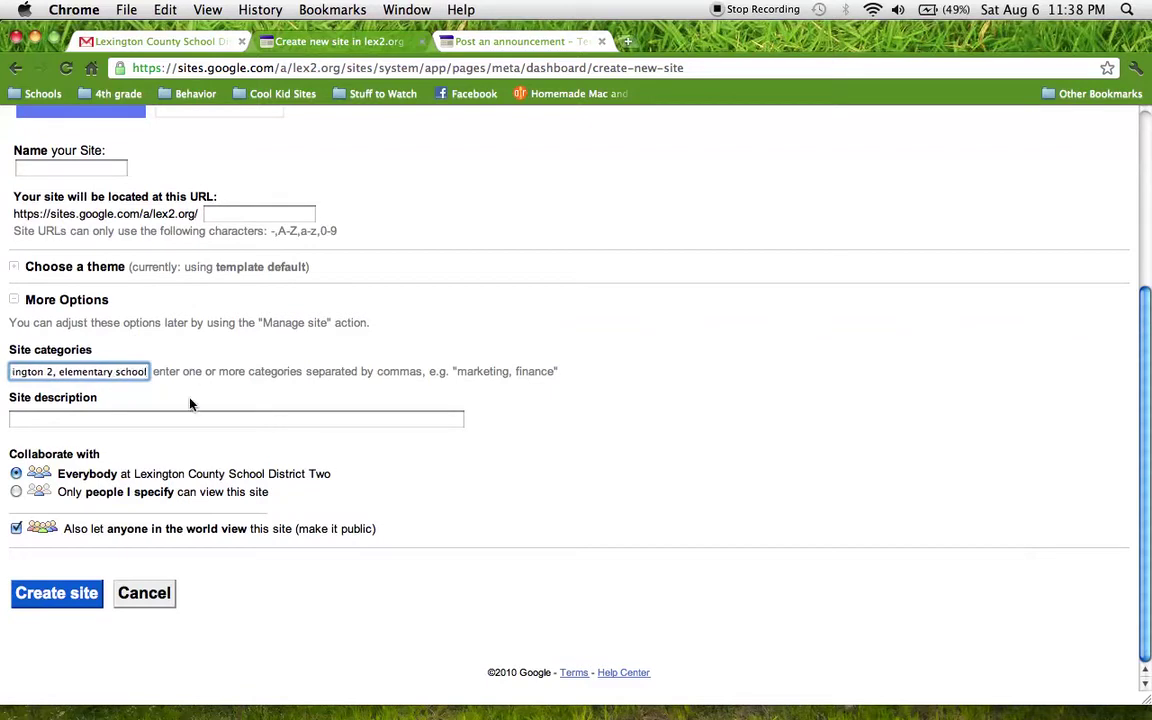
Step: Enter a site description inviting people to come visit the teacher's classroom webpage
left_click(188, 420)
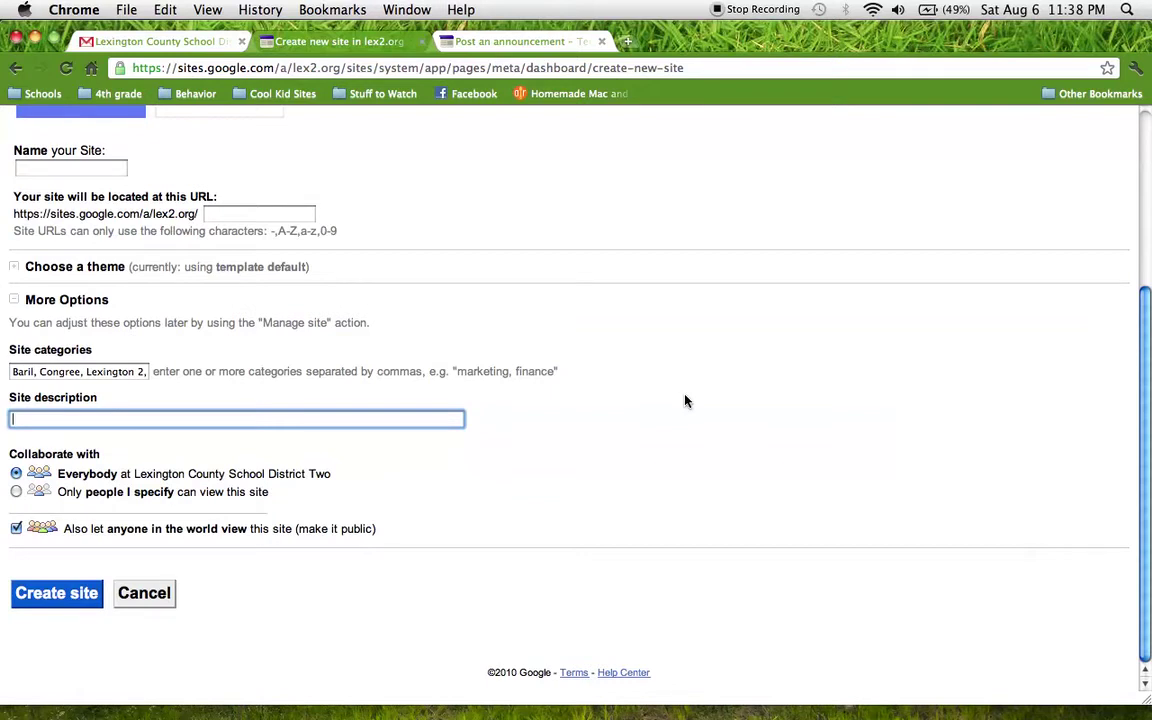
type("Come visit Miss Baril's ")
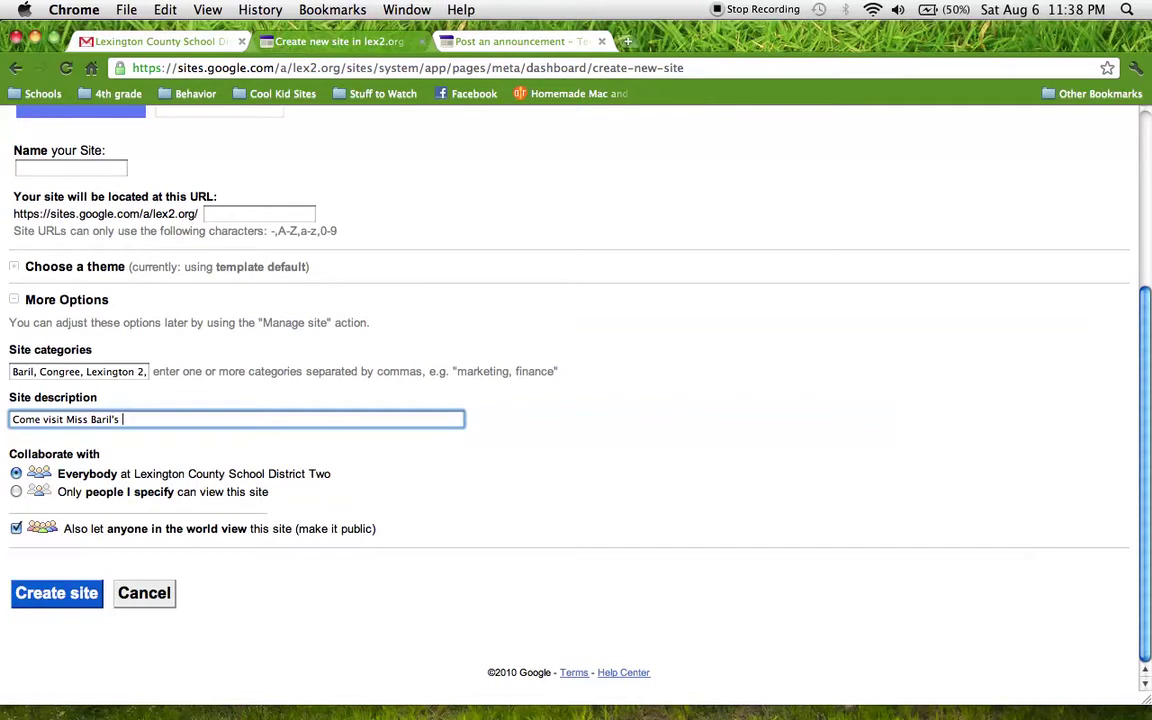
type("wclassroom webpage")
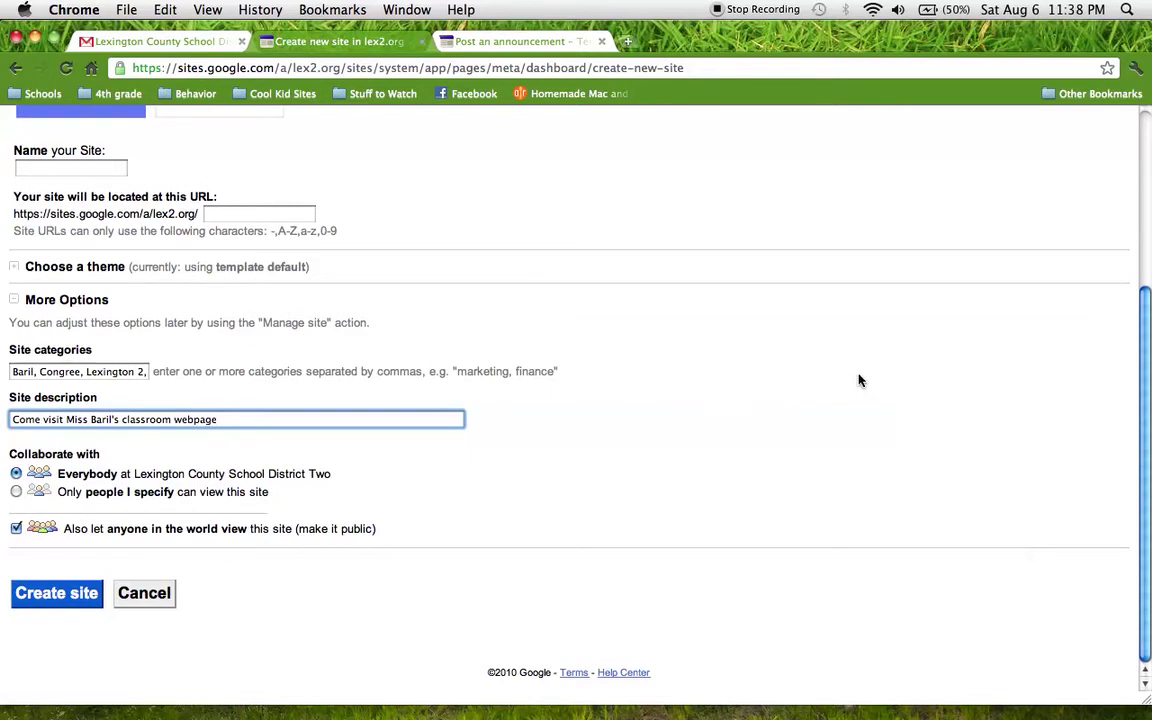
Step: Expand the theme choices and look through the available site themes
scroll(858, 380, "up", 3)
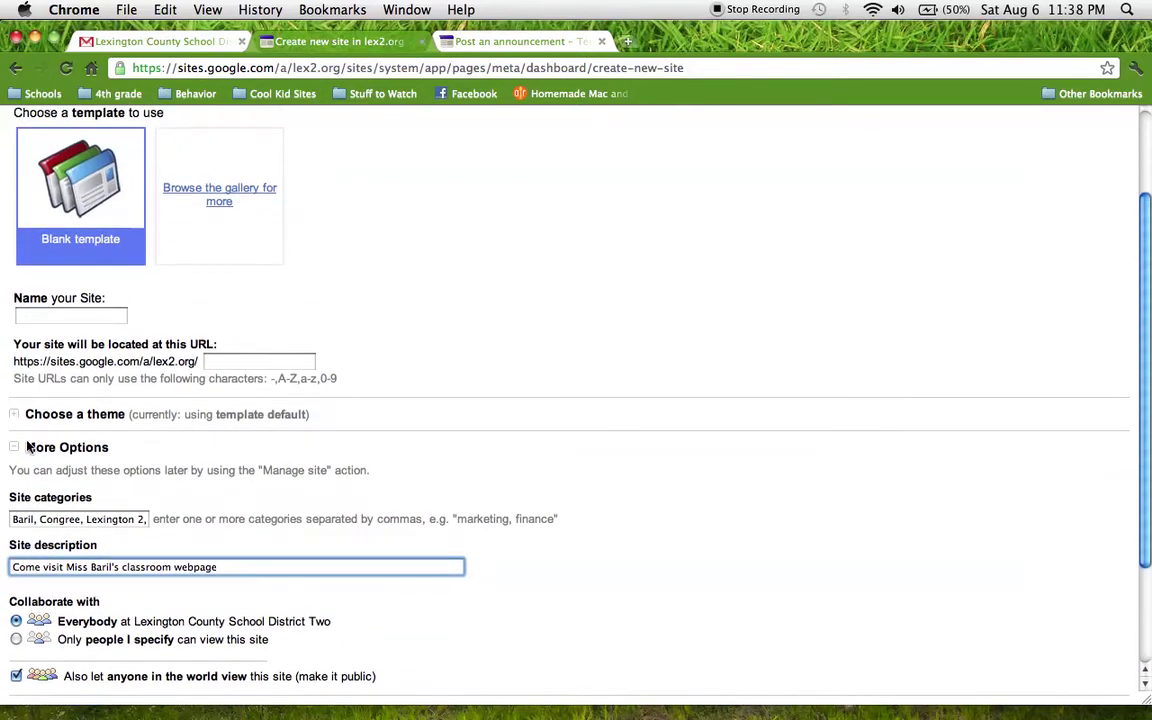
left_click(16, 415)
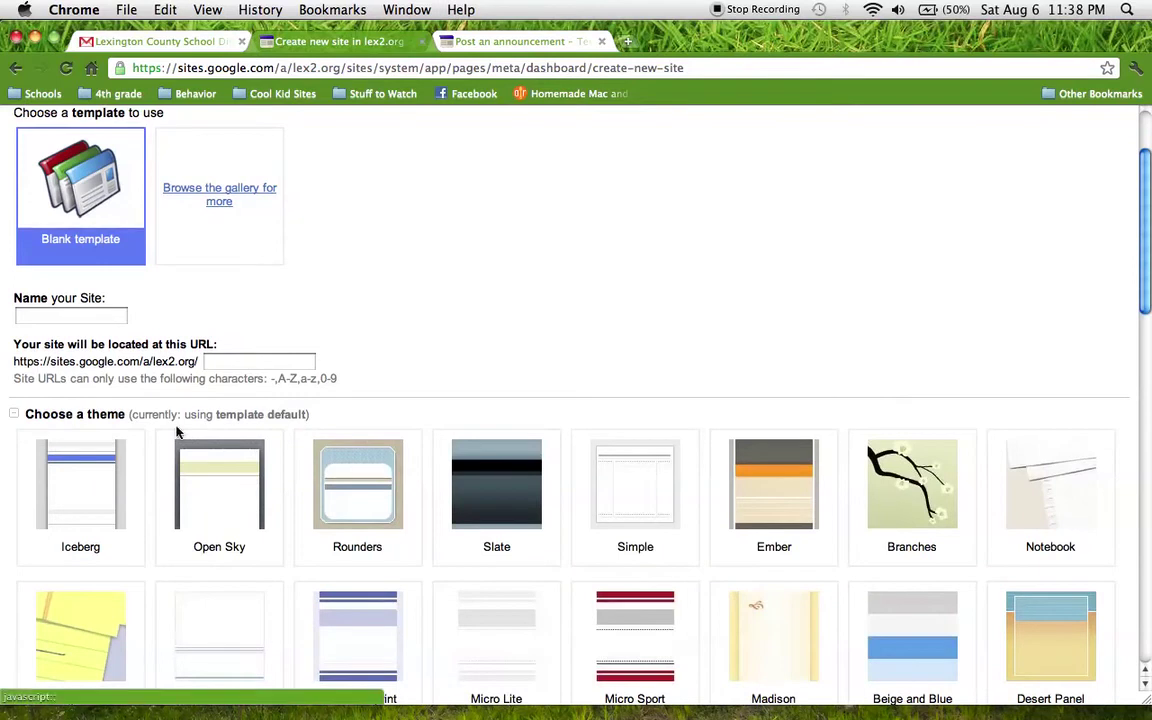
scroll(176, 432, "down", 5)
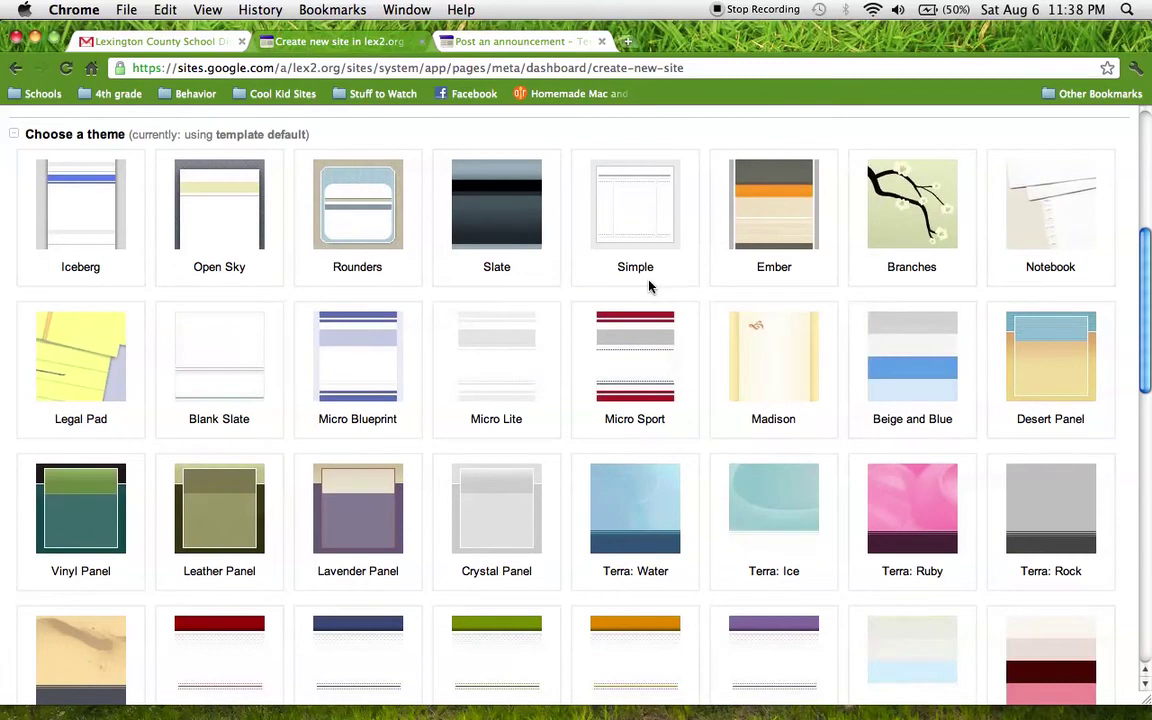
scroll(648, 287, "down", 1)
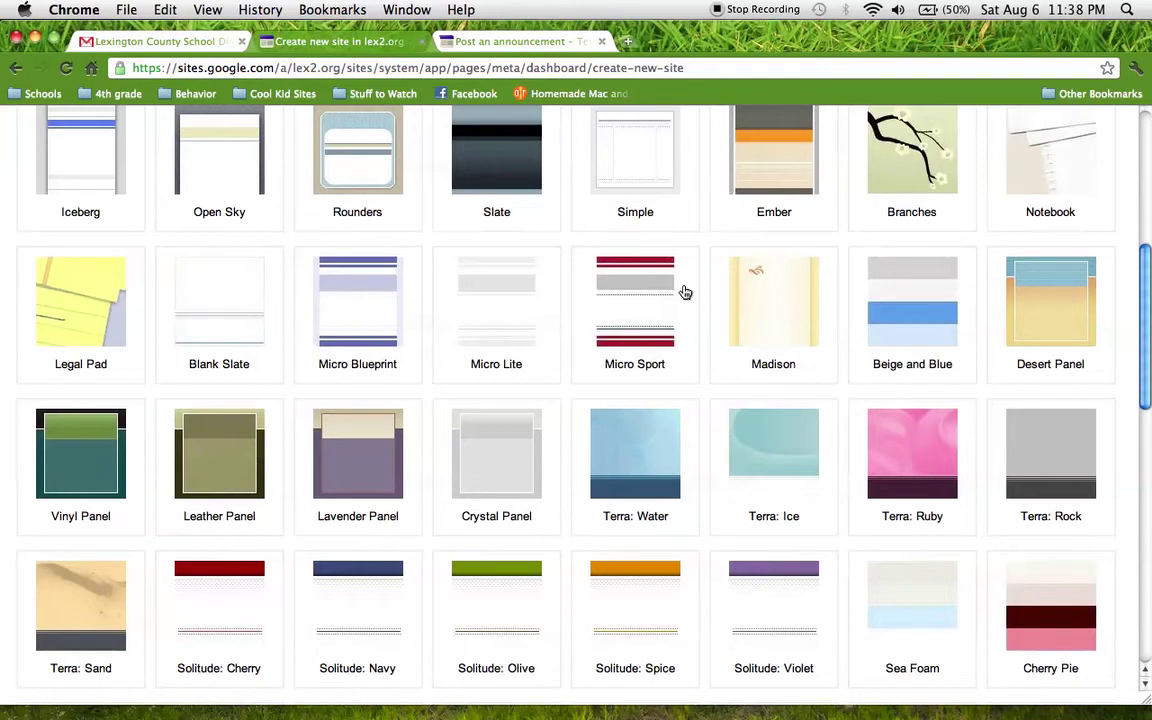
scroll(685, 292, "down", 3)
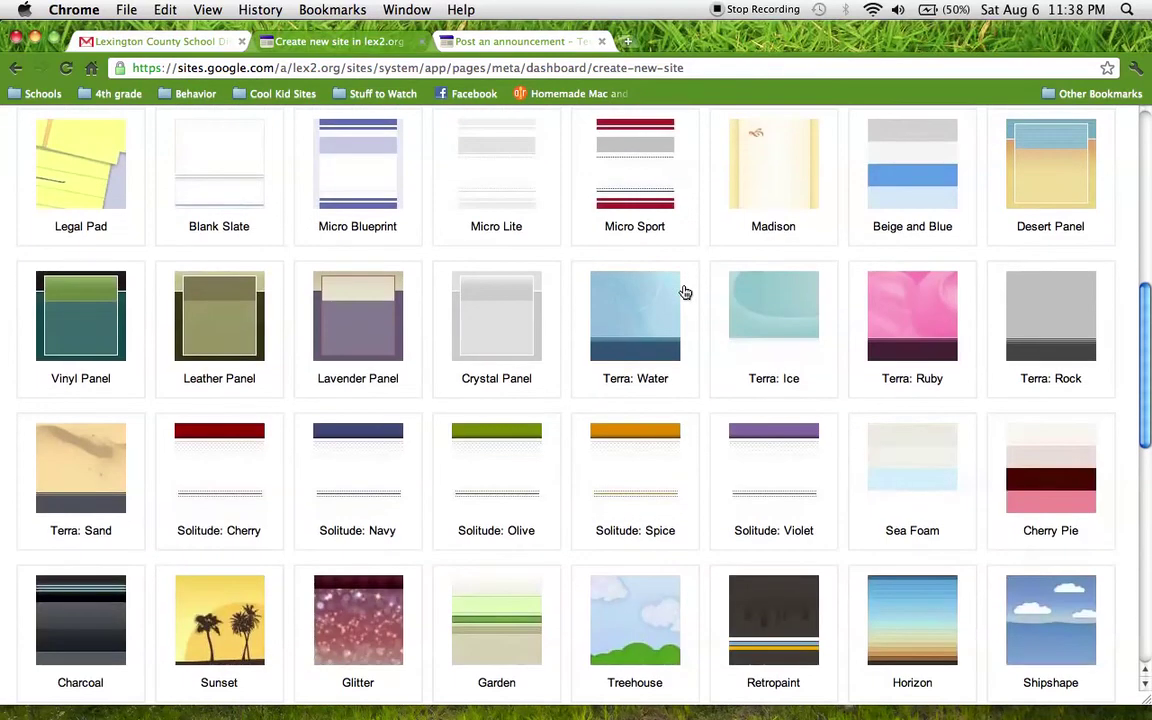
scroll(685, 292, "up", 10)
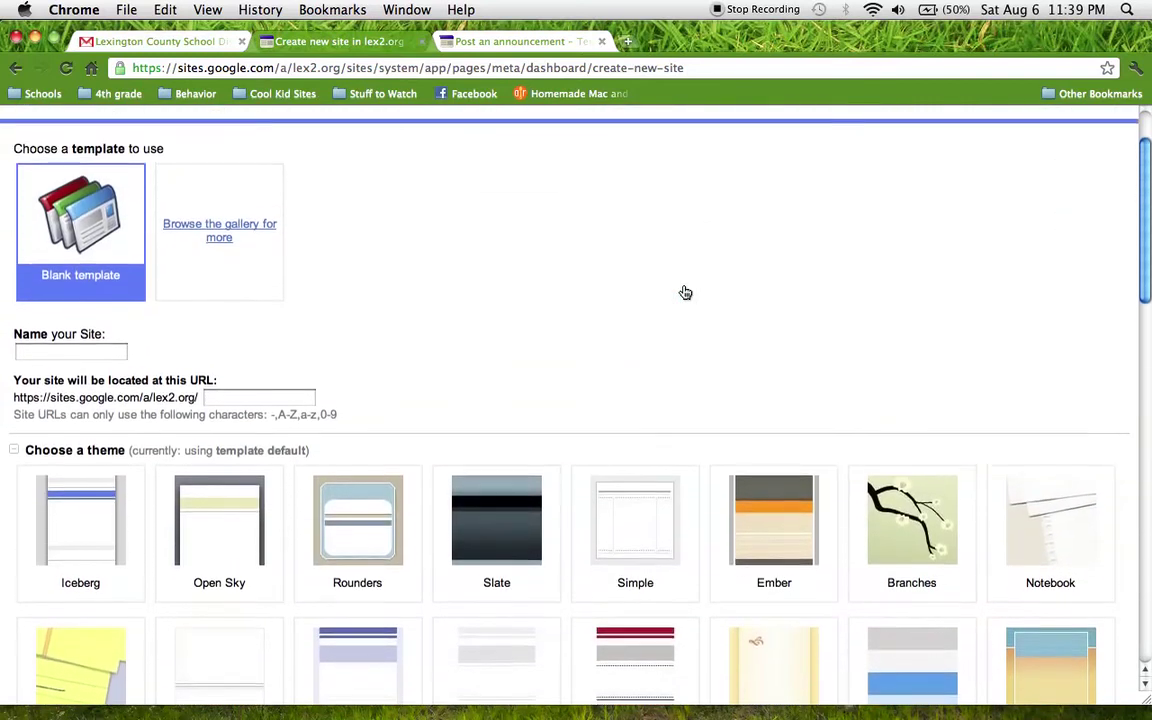
scroll(685, 292, "up", 2)
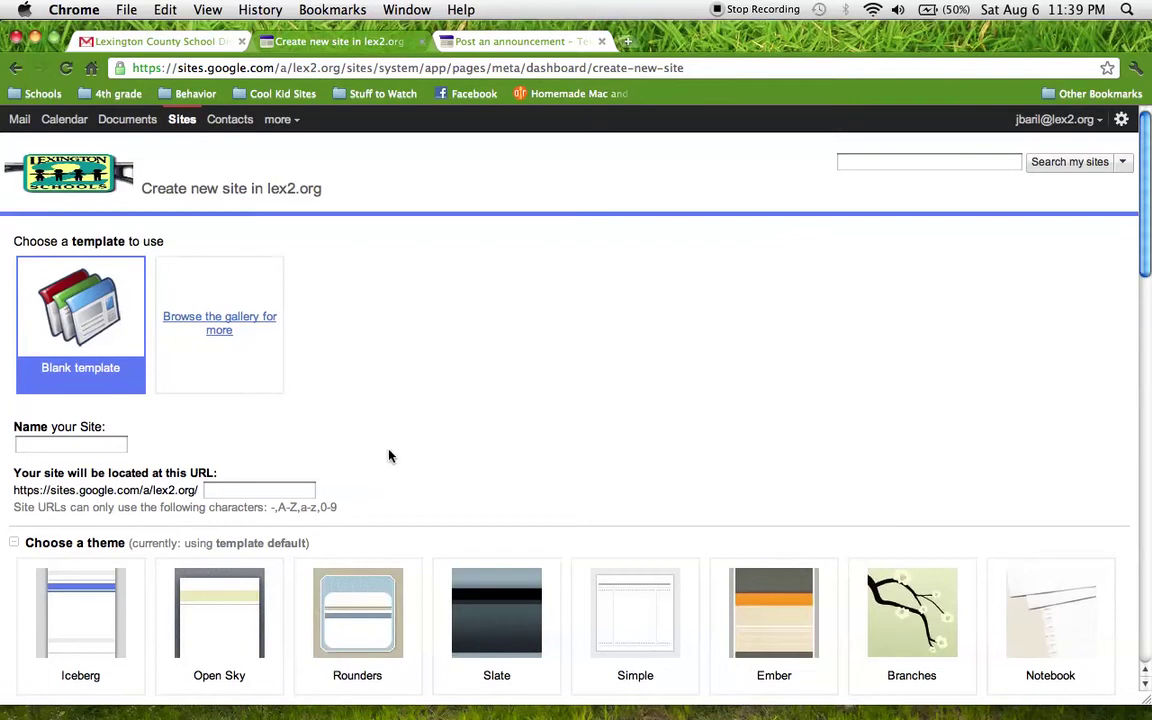
Step: Name the site test1, using the same text for its URL
left_click(68, 446)
type("b")
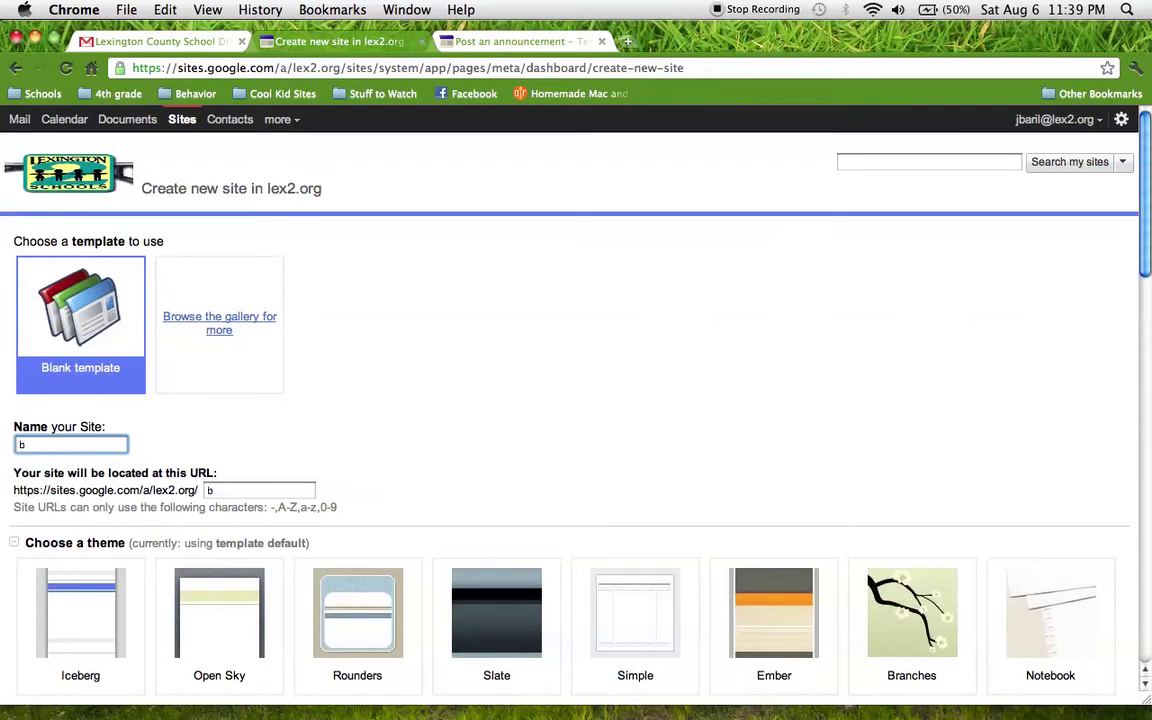
type("test1")
Step: Browse the template gallery's Schools & education and Clubs & organizations categories and open the Neighborhood site template's details
left_click(238, 318)
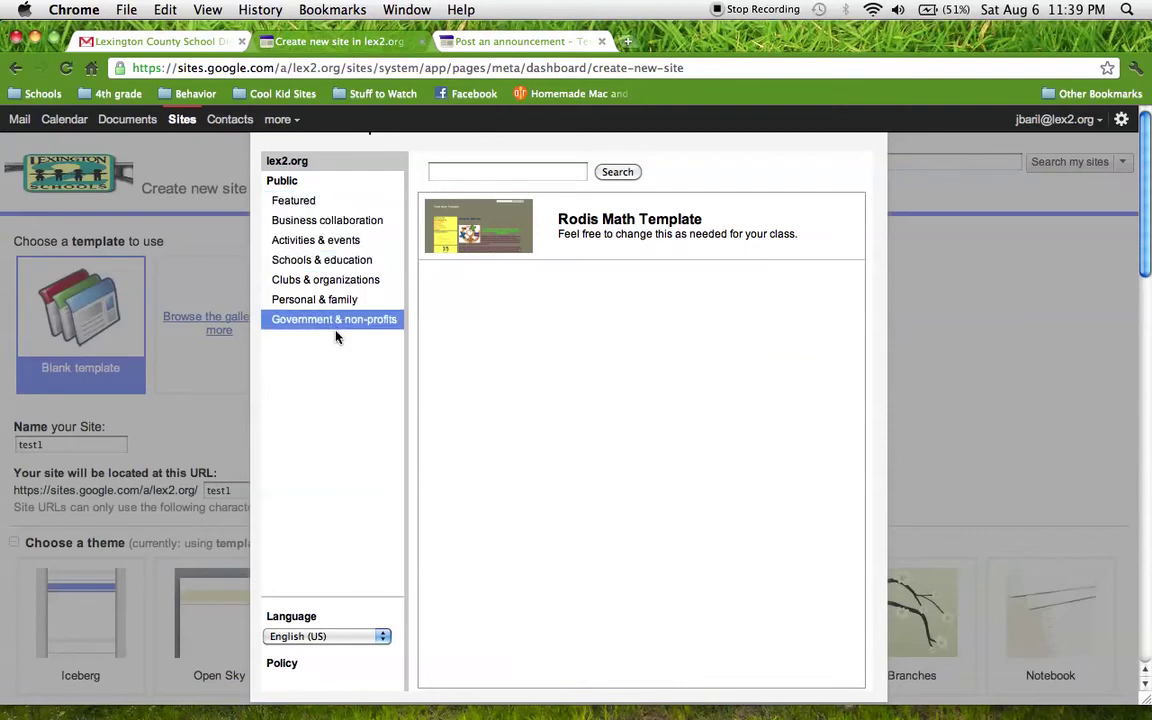
left_click(353, 261)
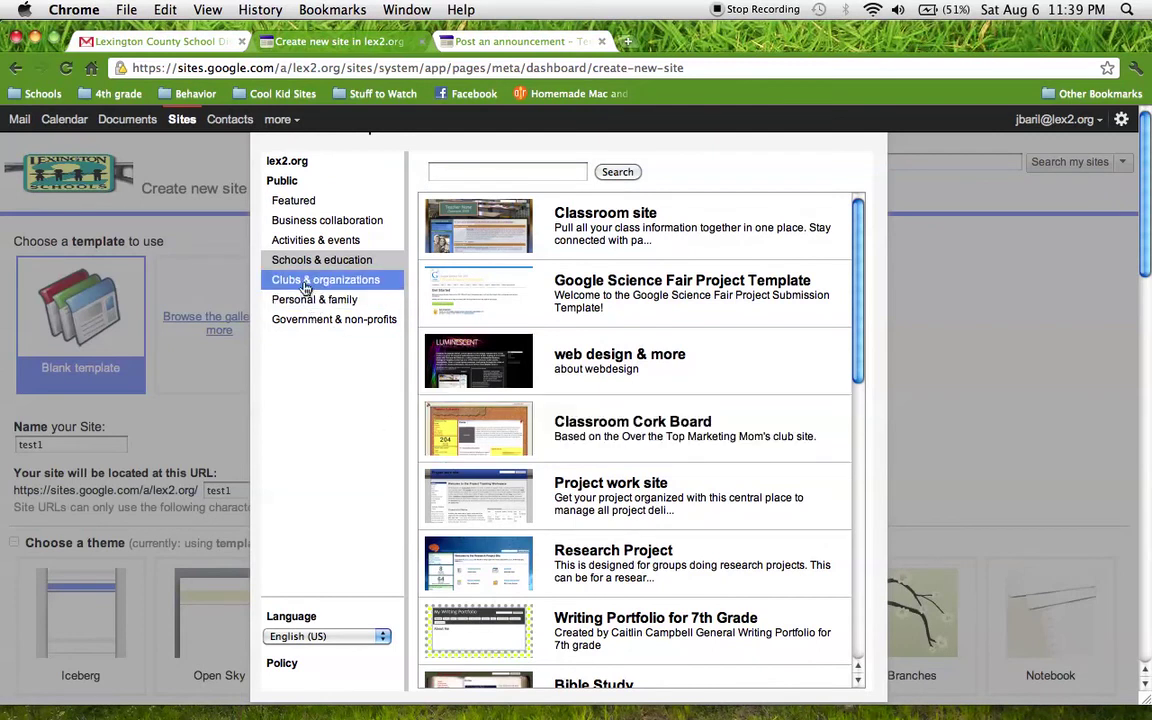
left_click(306, 288)
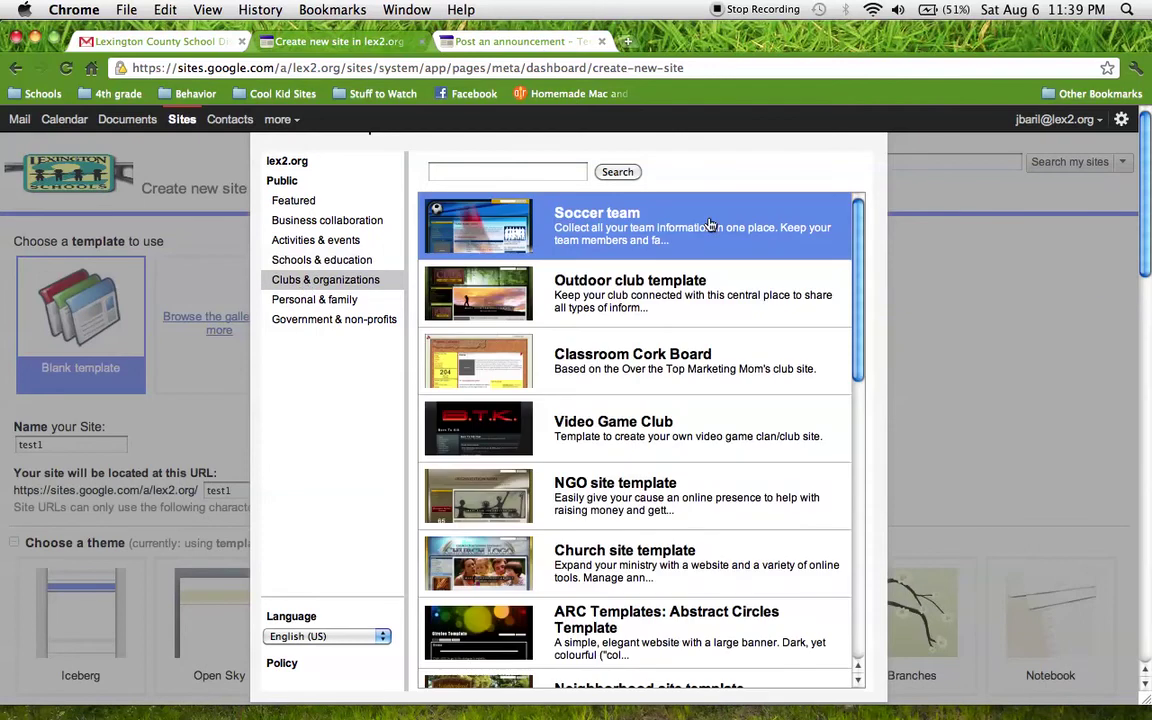
scroll(708, 224, "down", 5)
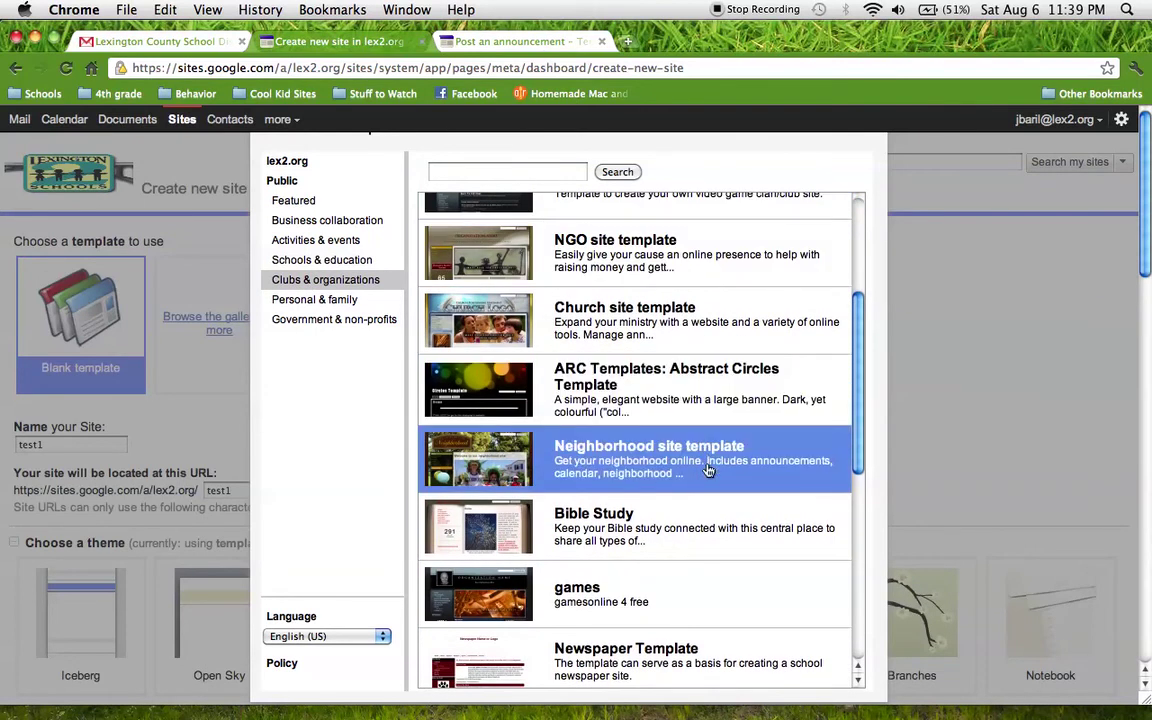
left_click(708, 470)
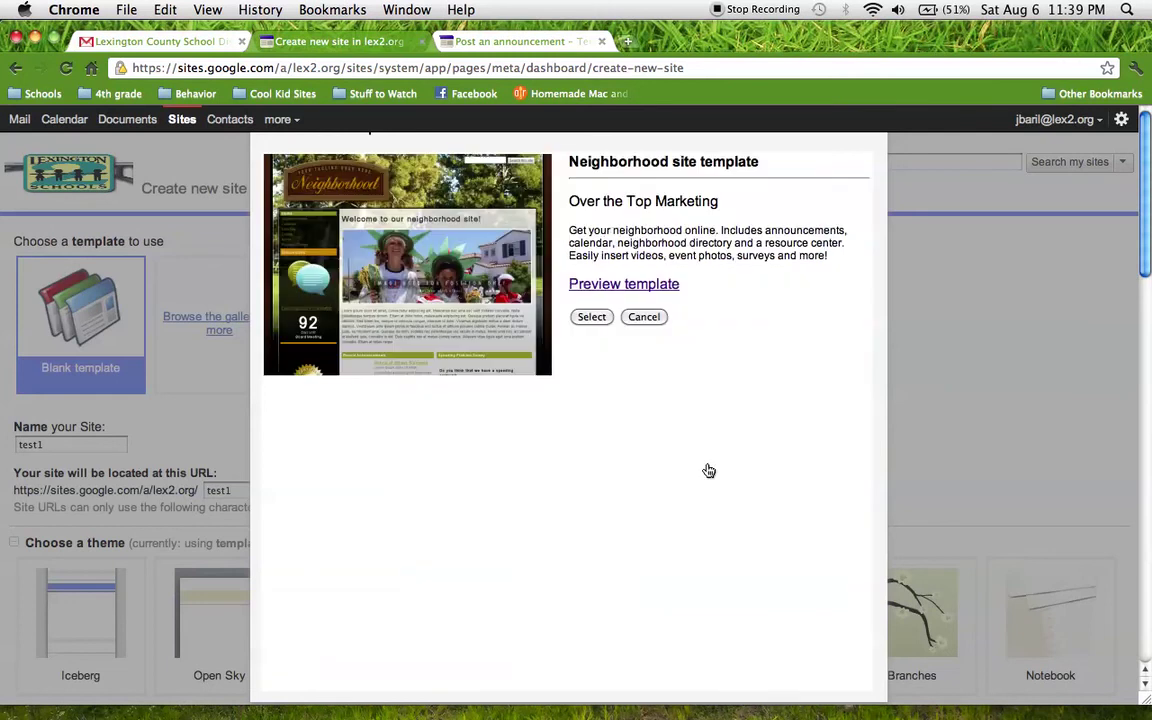
Step: Preview the Neighborhood site template, examine its whole home page, and close the preview
left_click(658, 287)
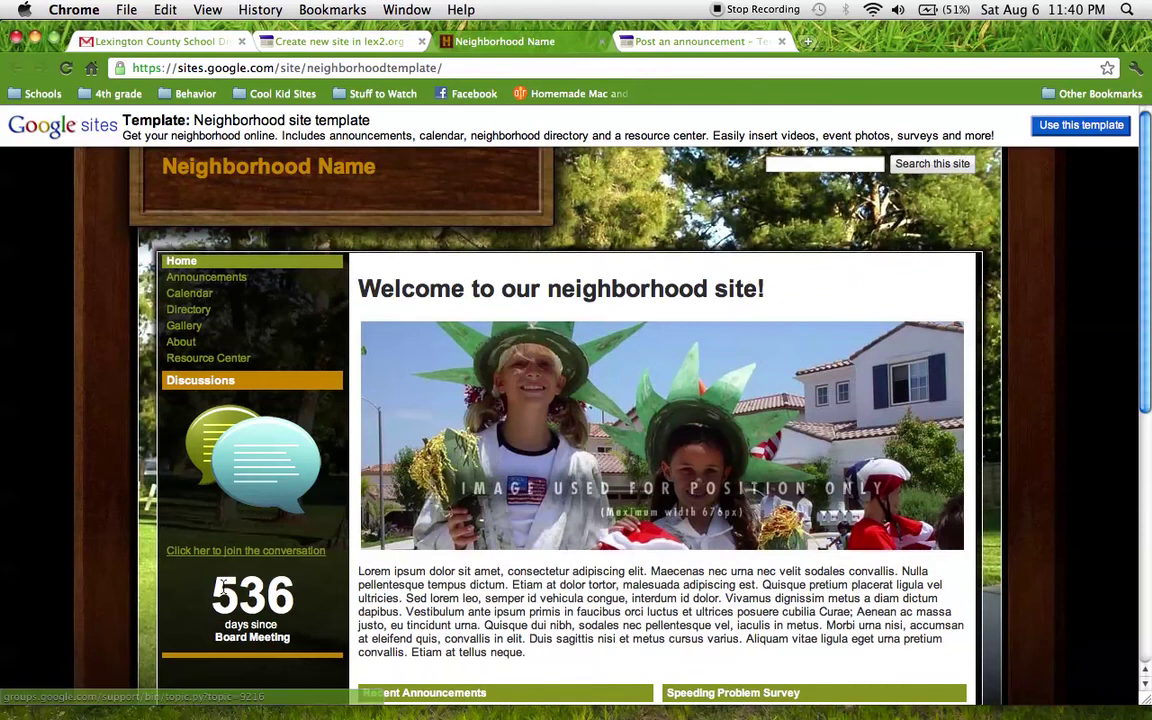
scroll(470, 393, "down", 2)
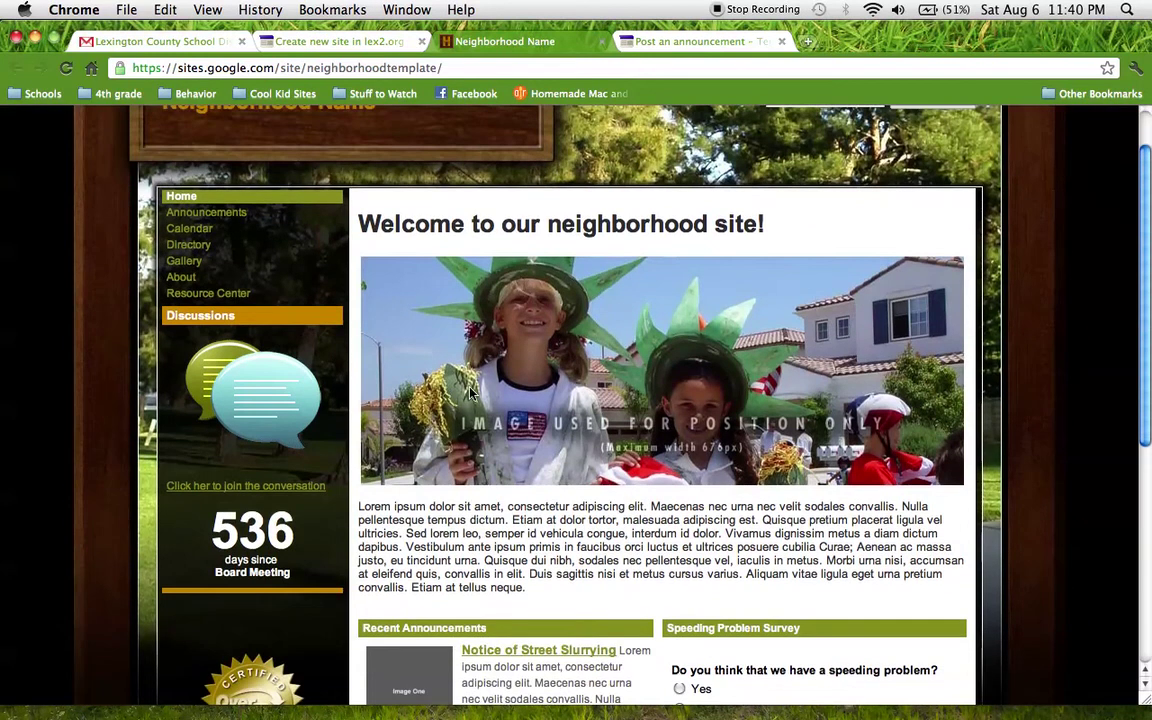
scroll(672, 357, "down", 8)
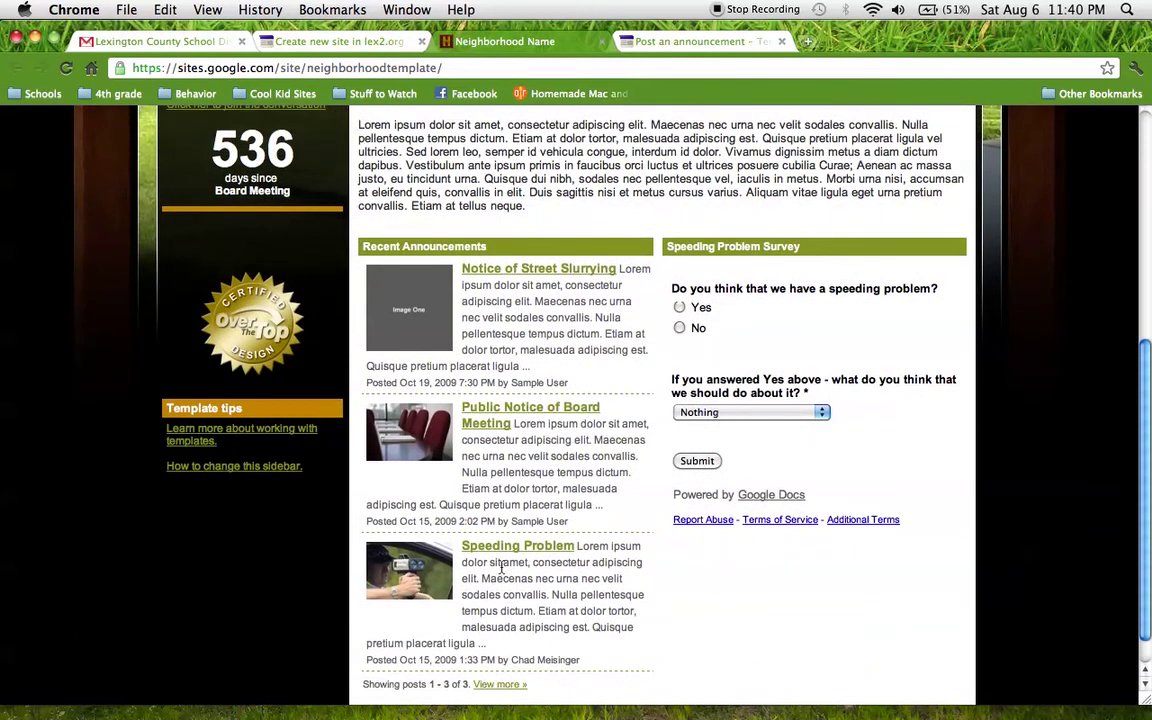
scroll(828, 540, "down", 1)
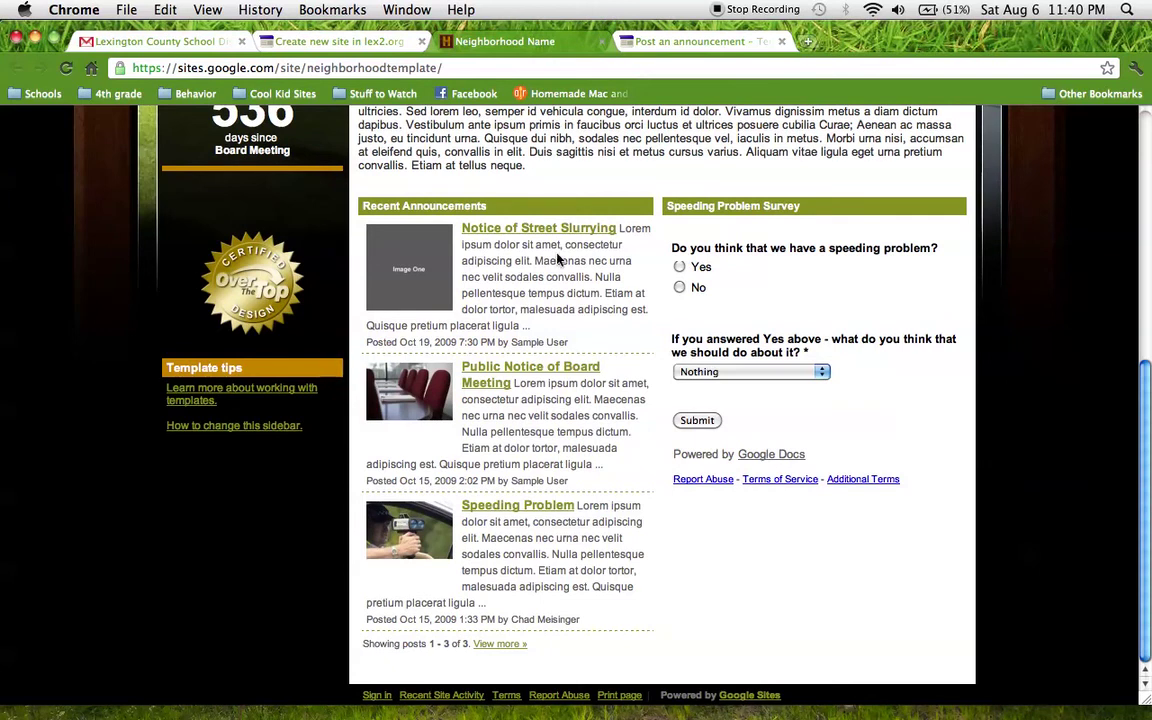
scroll(814, 326, "up", 10)
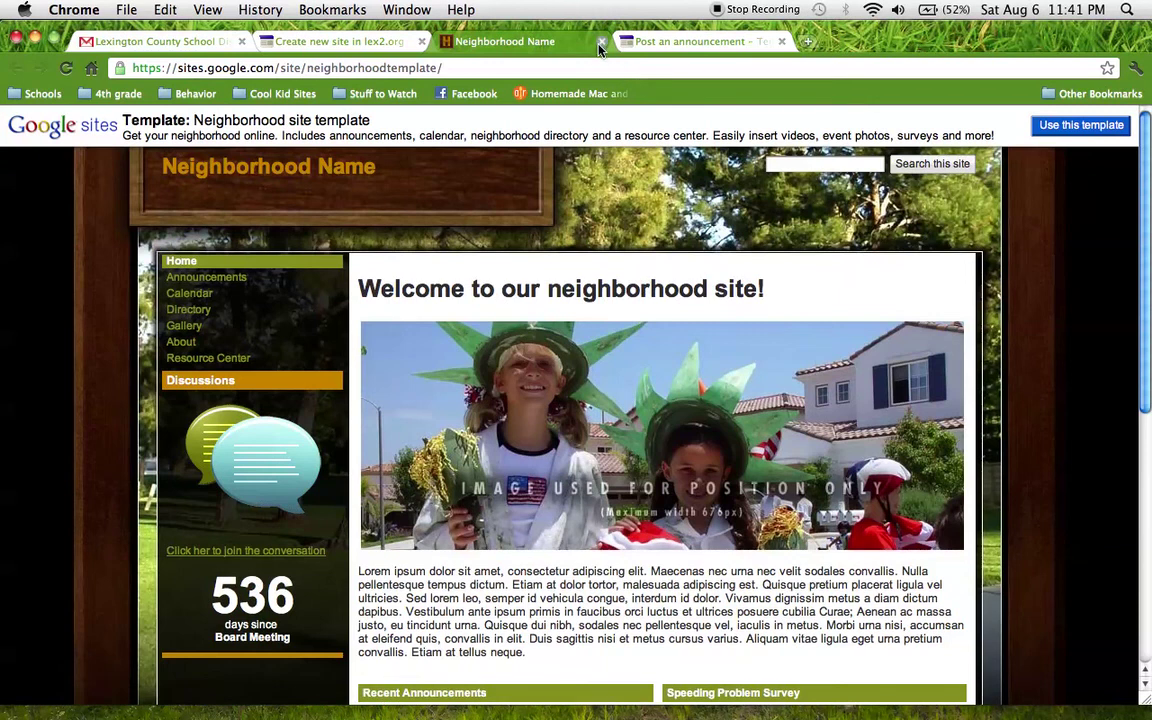
left_click(600, 44)
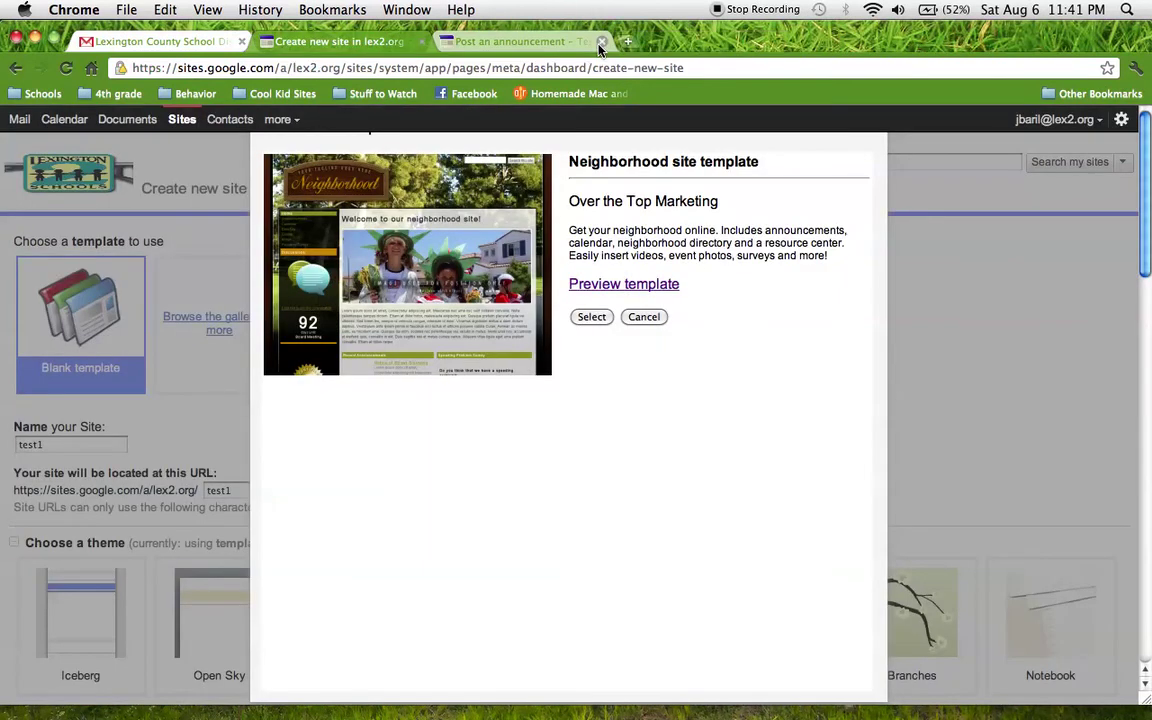
Step: Select the Neighborhood site template for the new site and collapse the theme choices
left_click(592, 317)
scroll(599, 324, "down", 1)
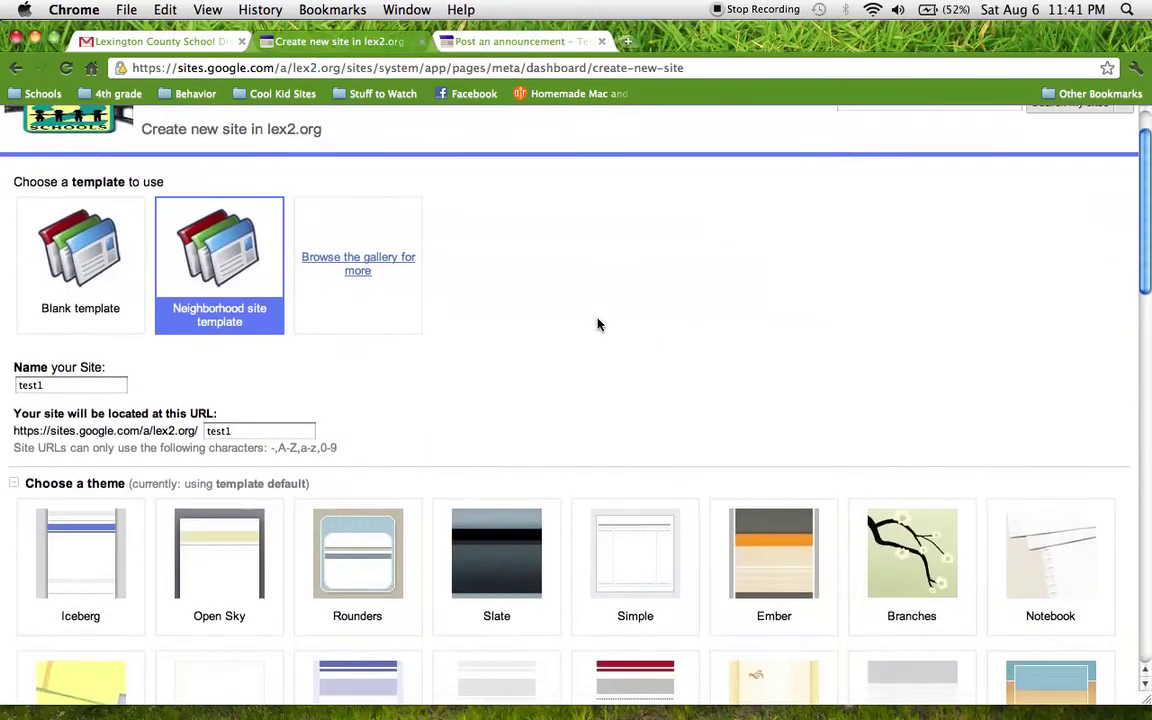
scroll(599, 324, "down", 3)
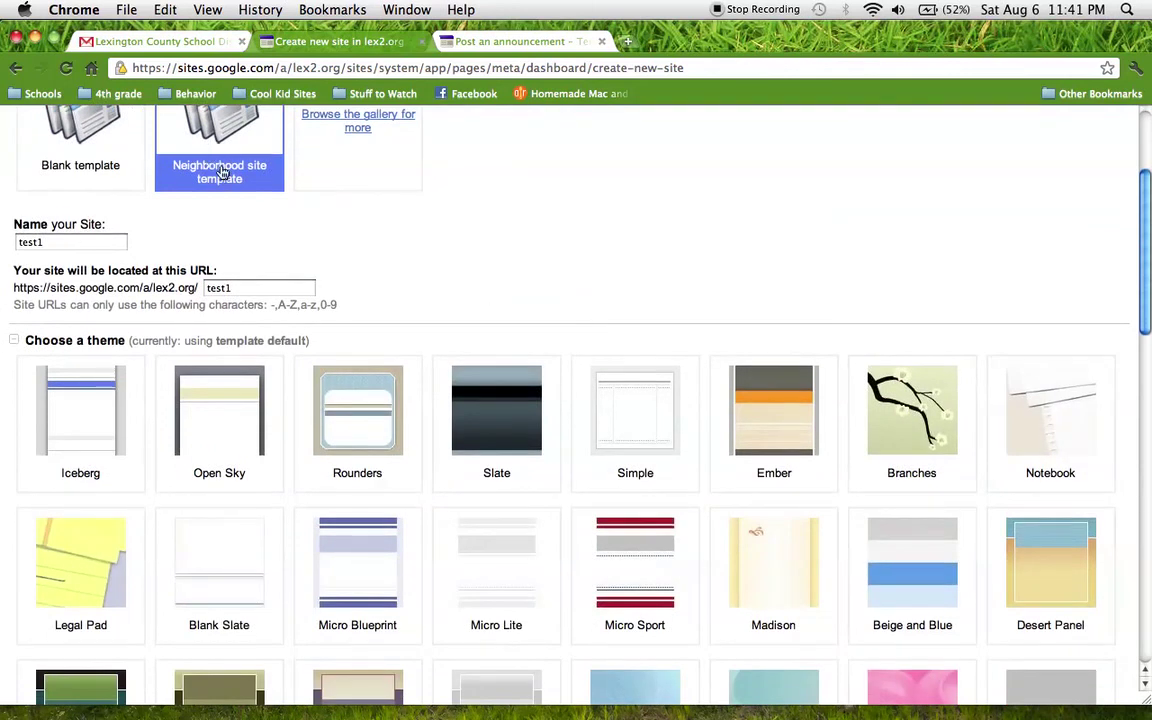
scroll(247, 249, "down", 3)
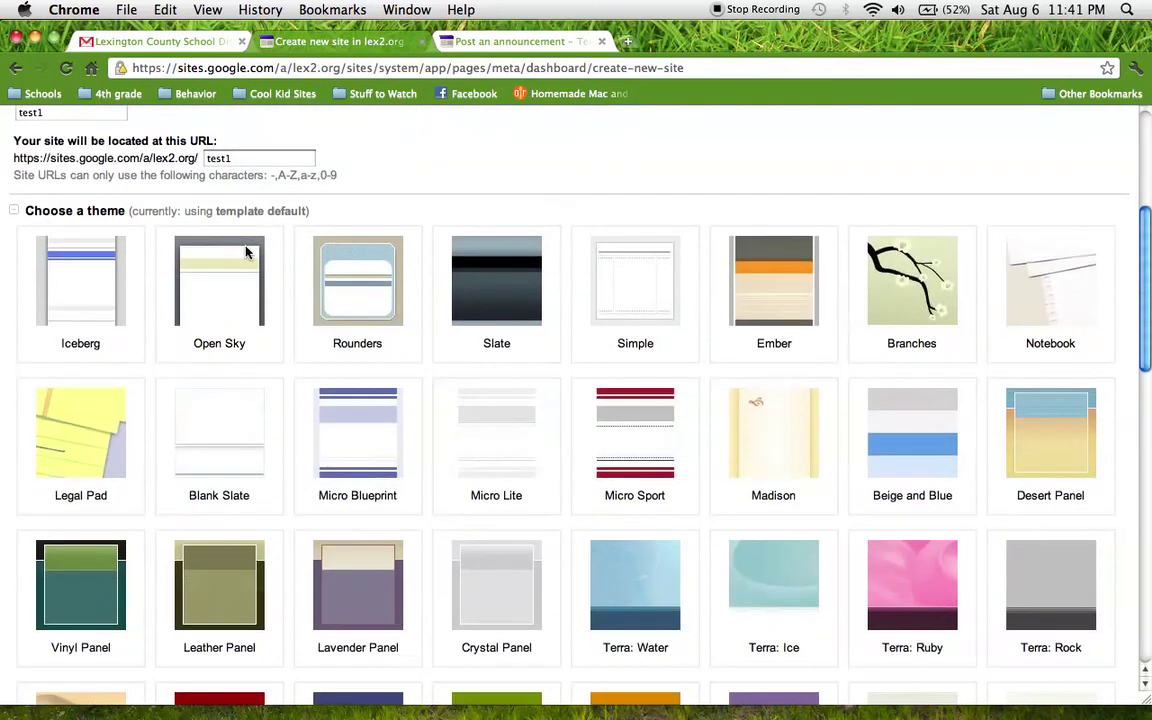
left_click(15, 213)
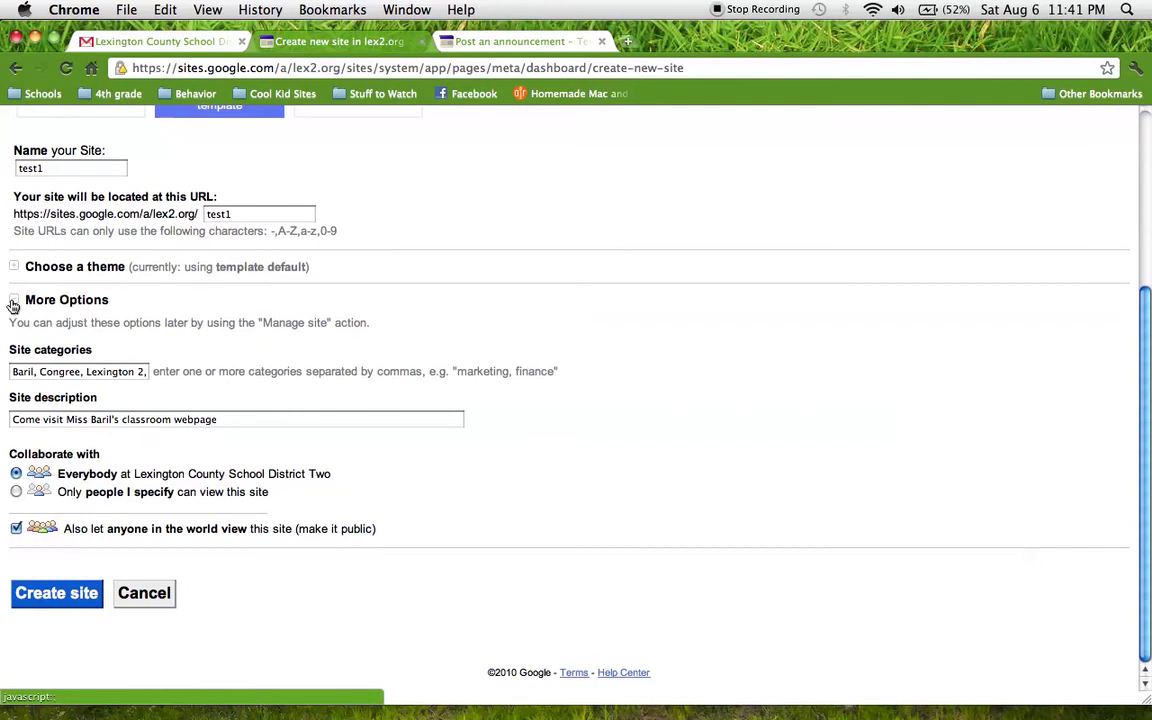